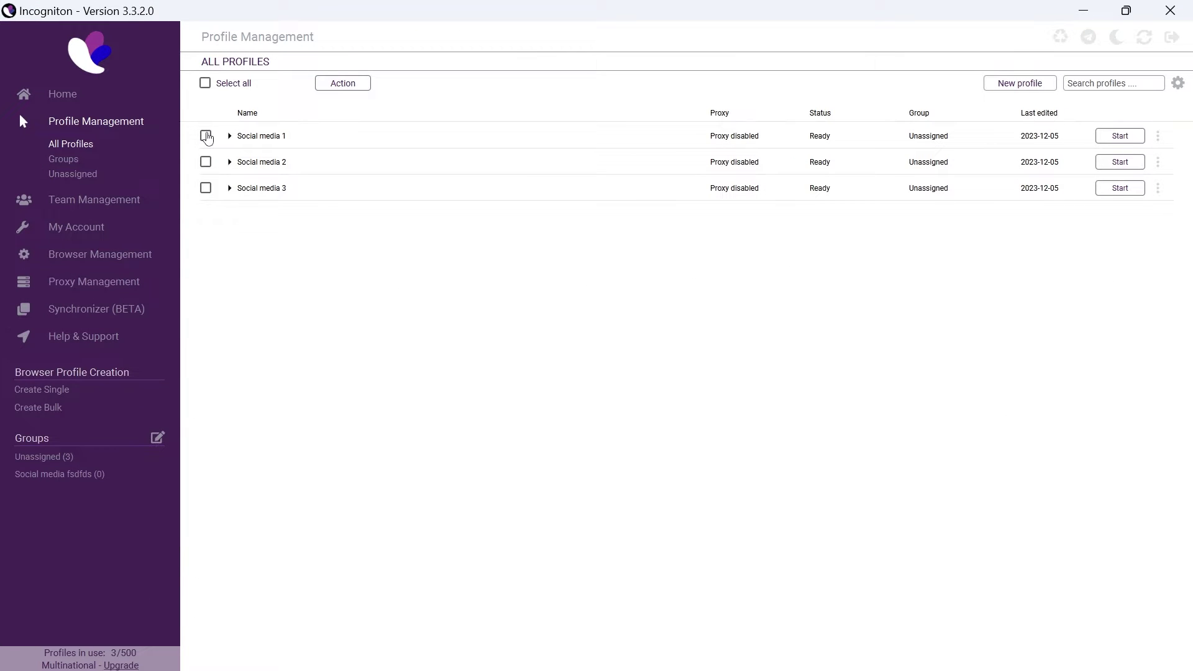
- Start Social media 1 as main synchronizer and expand its profile details
{"action": "left_click", "coordinate": [206, 136]}
{"action": "left_click", "coordinate": [1156, 136]}
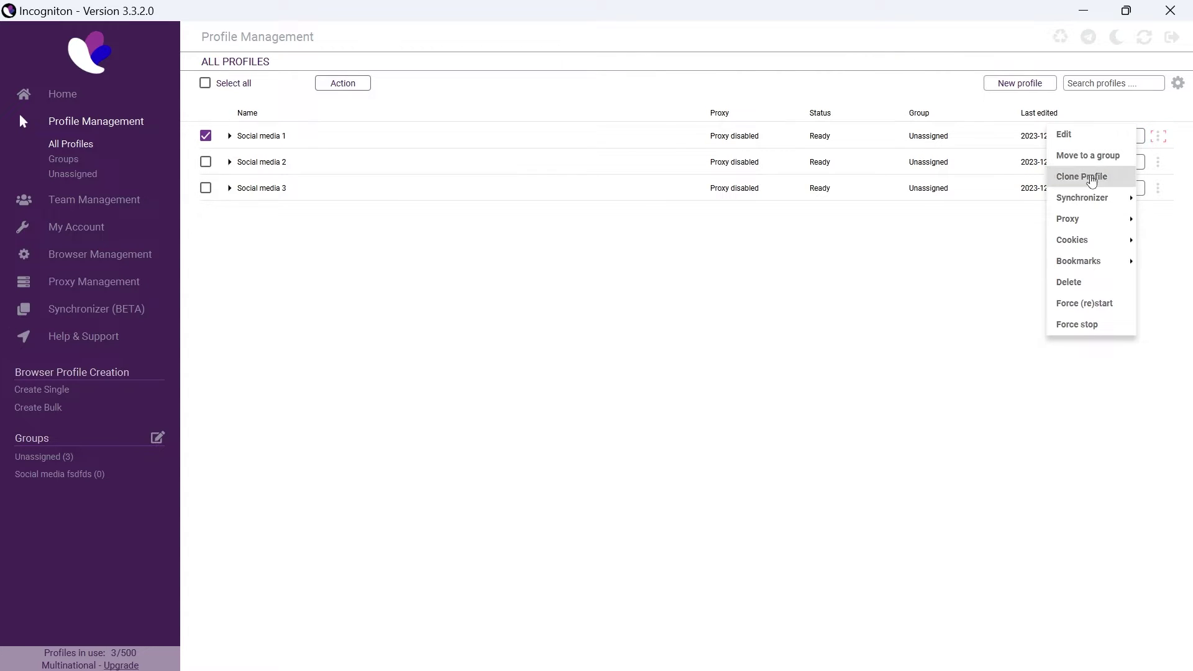
{"action": "mouse_move", "coordinate": [1083, 198]}
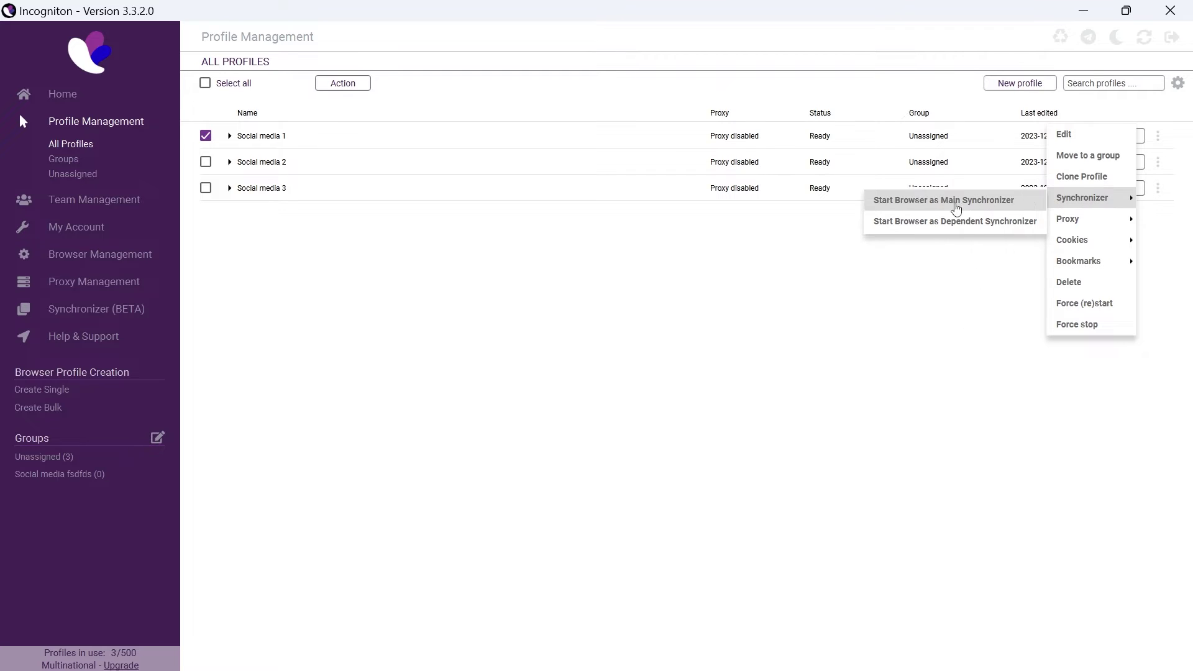
{"action": "left_click", "coordinate": [955, 203]}
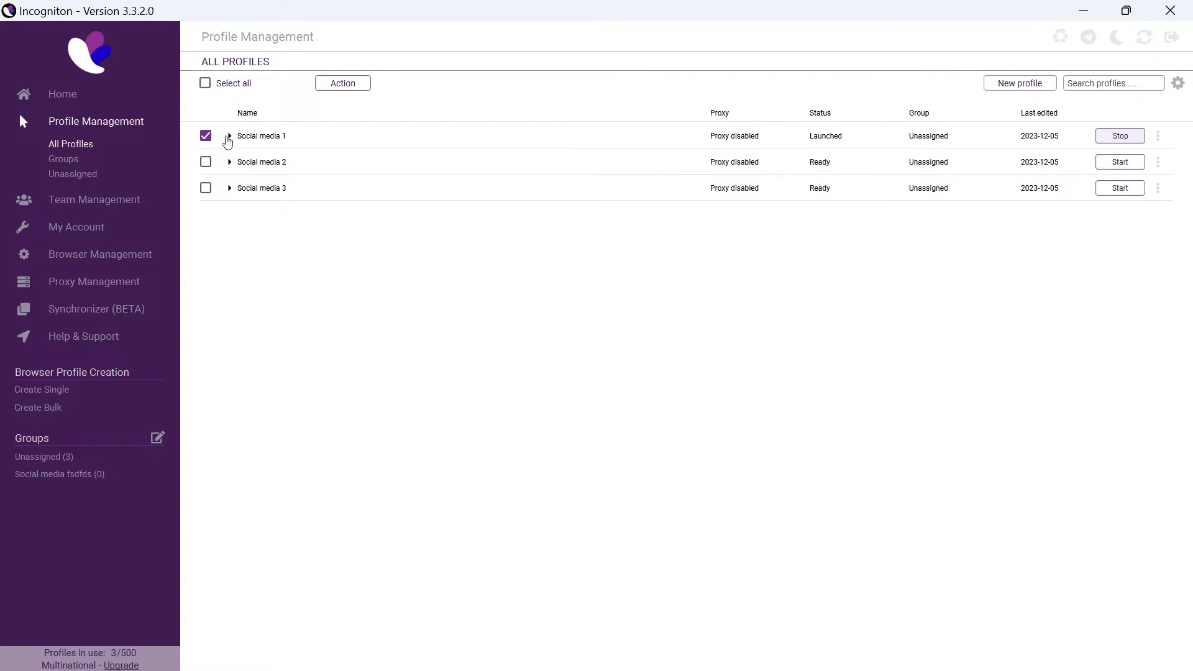
{"action": "left_click", "coordinate": [229, 136]}
- Start Social media 2 and 3 as dependent synchronizers, moving the new window to centre
{"action": "left_click", "coordinate": [205, 137]}
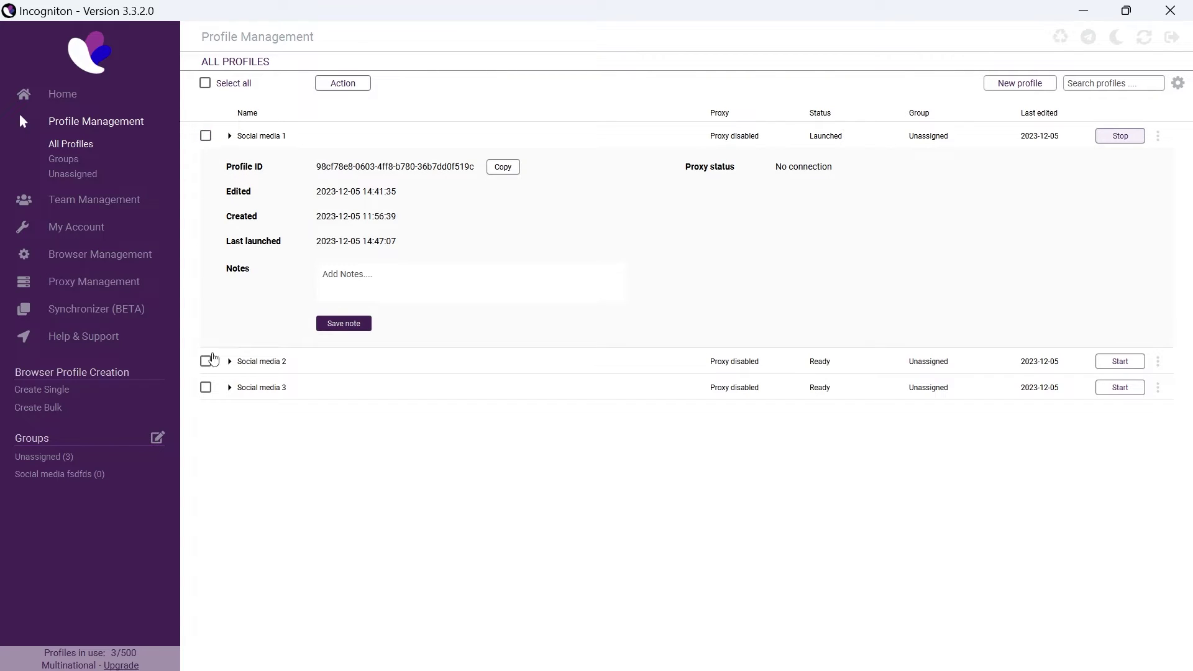
{"action": "left_click", "coordinate": [206, 361]}
{"action": "left_click", "coordinate": [205, 386]}
{"action": "left_click", "coordinate": [342, 83]}
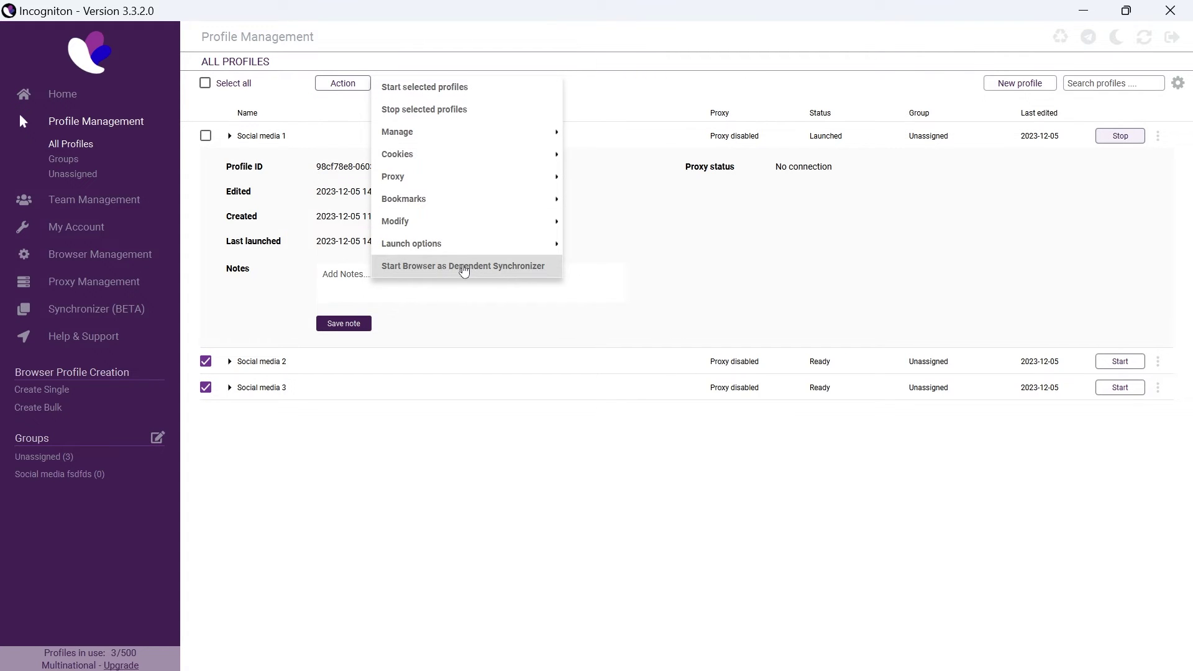
{"action": "left_click", "coordinate": [452, 267]}
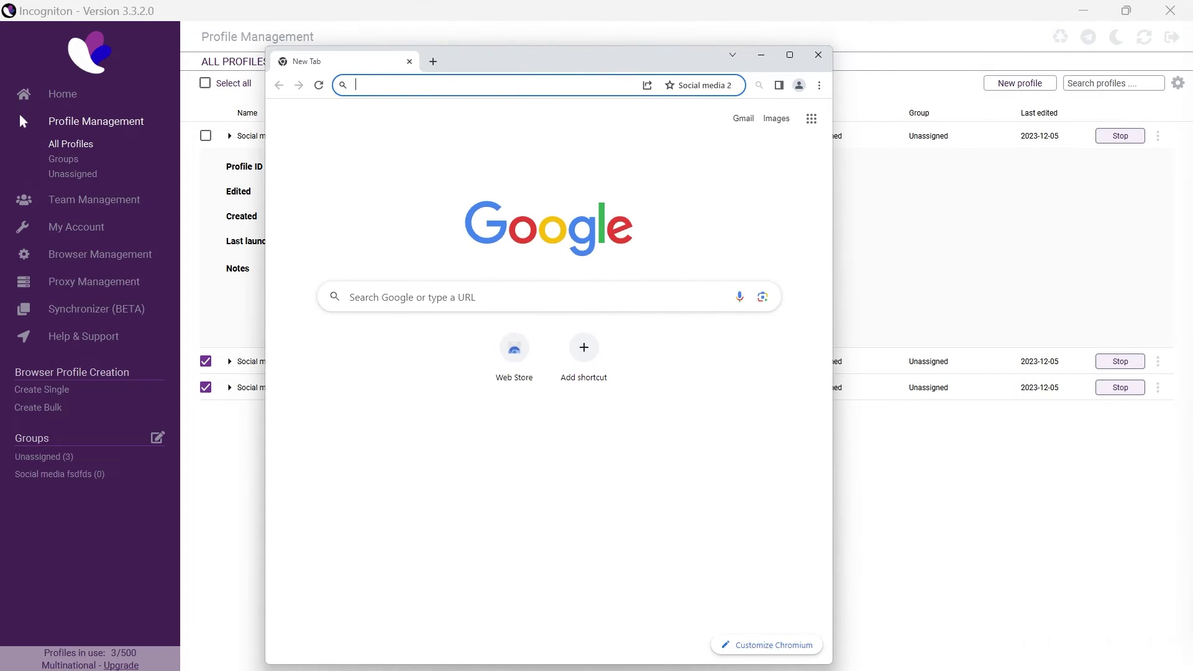
{"action": "left_click_drag", "start_coordinate": [1156, 28], "coordinate": [856, 62]}
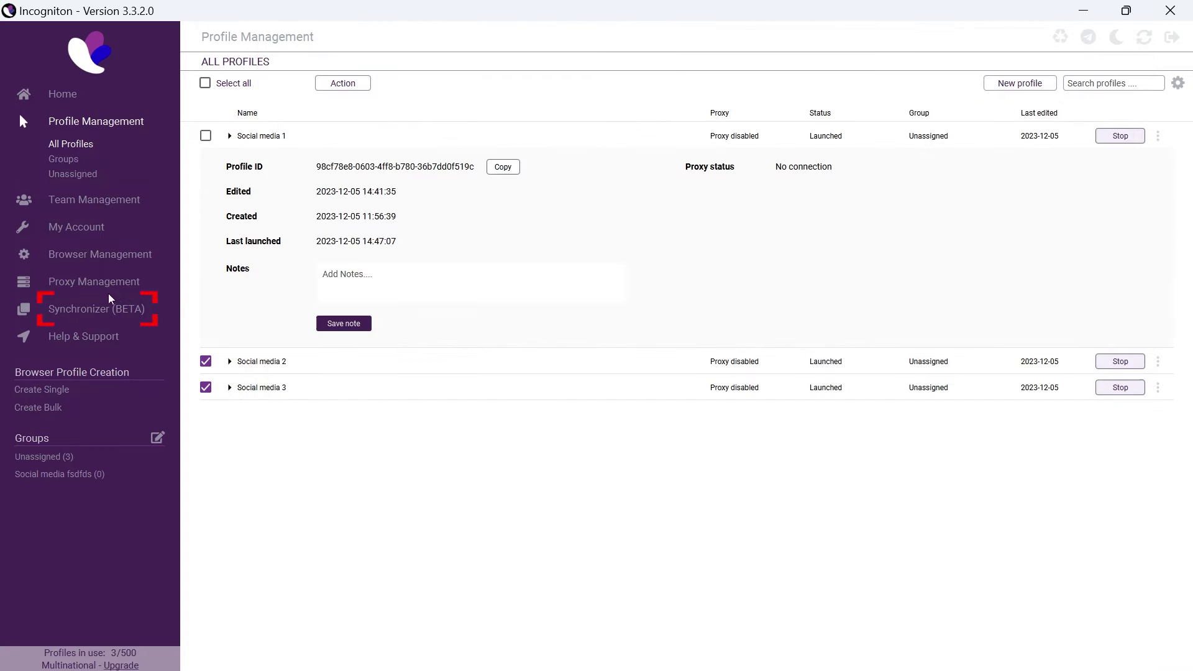
- On the Synchronizer (BETA) page, select all three profiles and open the Action dropdown
{"action": "left_click", "coordinate": [97, 309]}
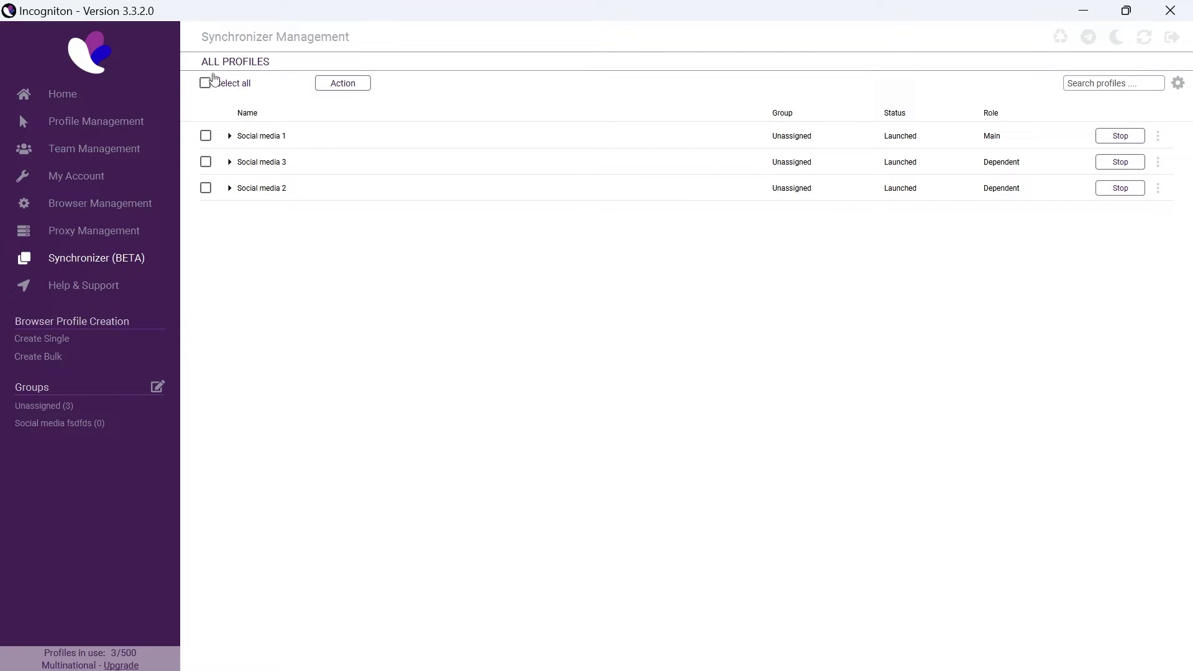
{"action": "left_click", "coordinate": [213, 81]}
{"action": "left_click", "coordinate": [342, 84]}
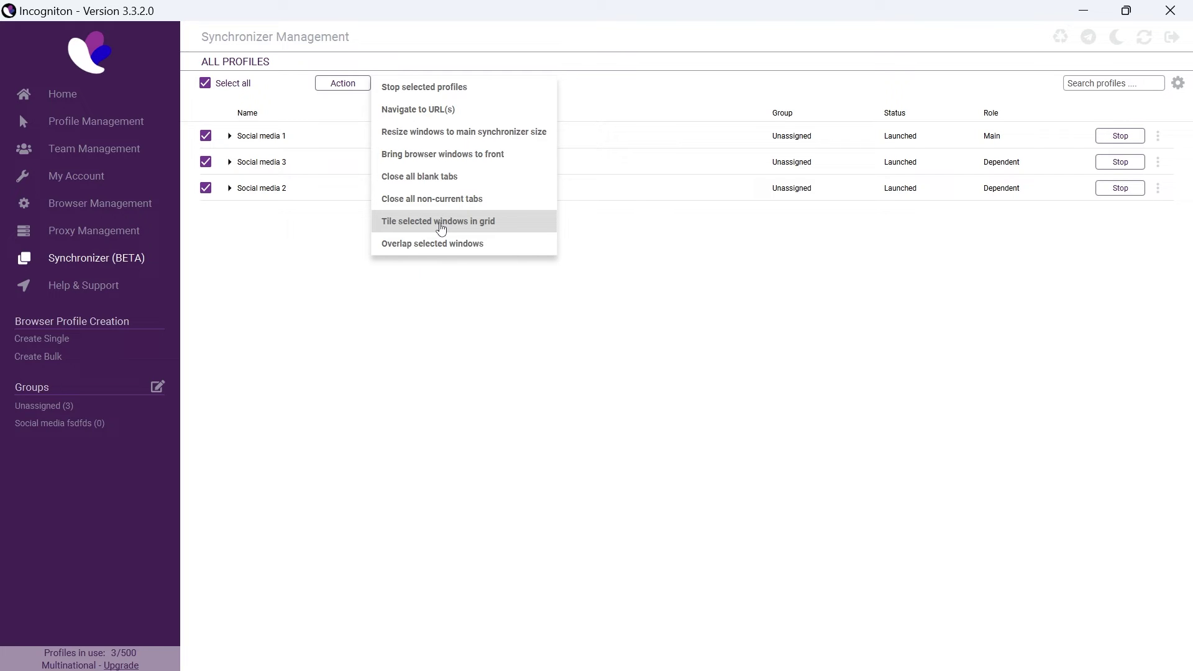
- Tile the three synchronized windows in a grid and start a web address in the main window
{"action": "left_click", "coordinate": [438, 221]}
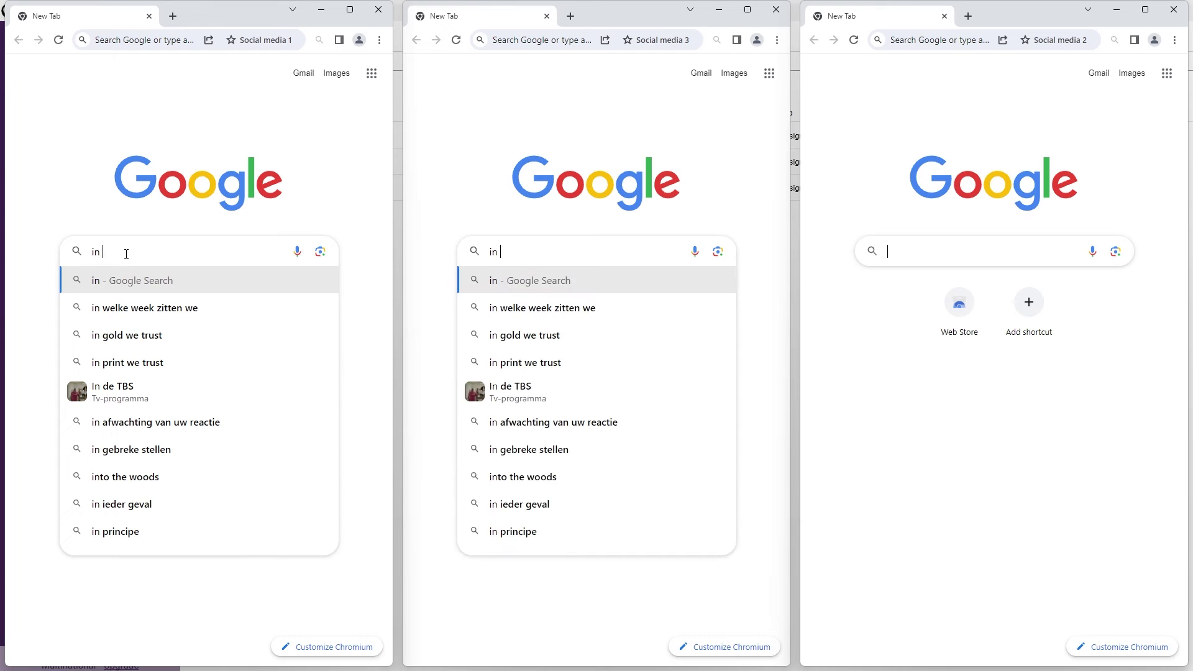
{"action": "type", "text": "thi"}
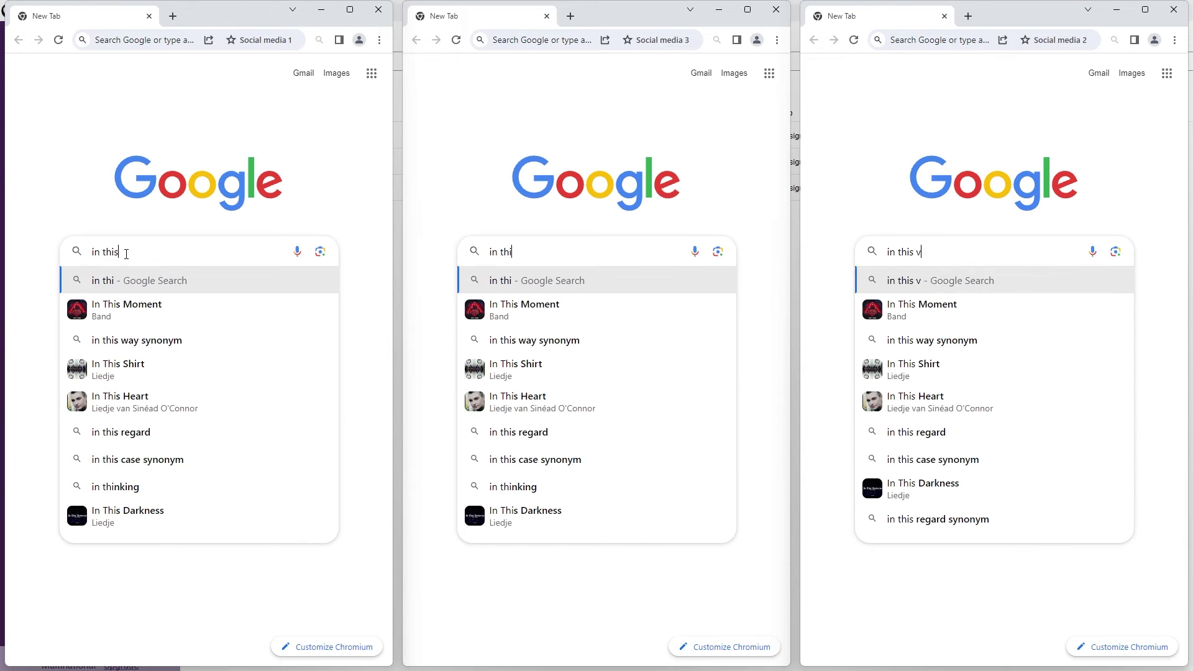
{"action": "type", "text": "s video we show you "}
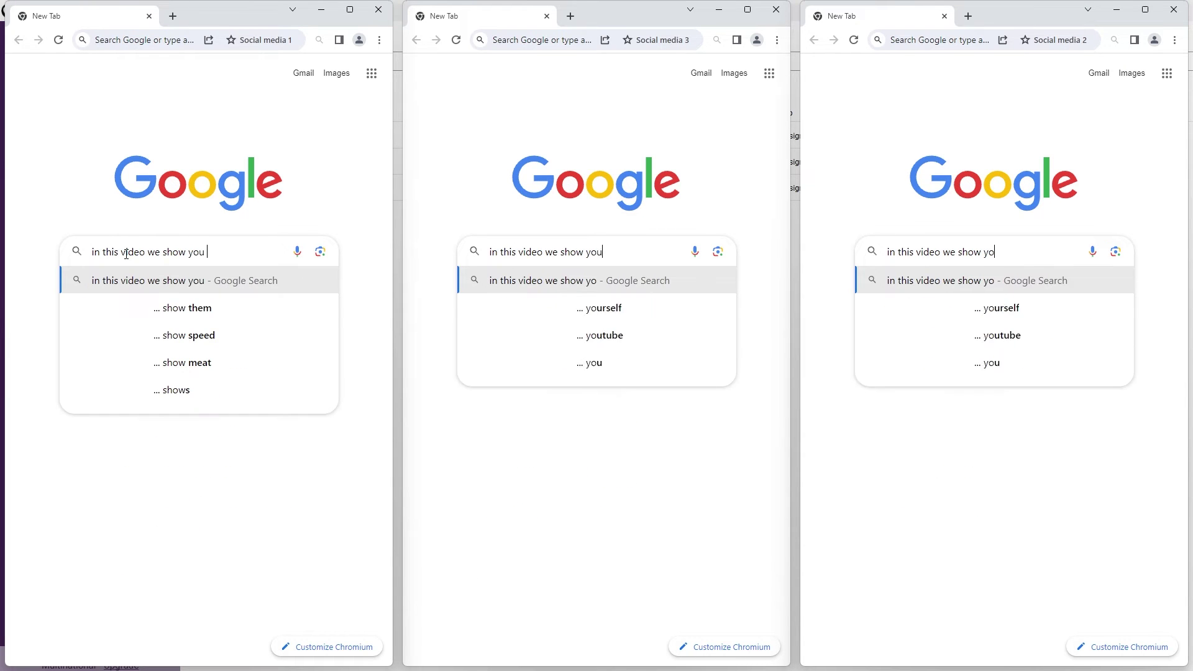
{"action": "type", "text": "the synchronizer"}
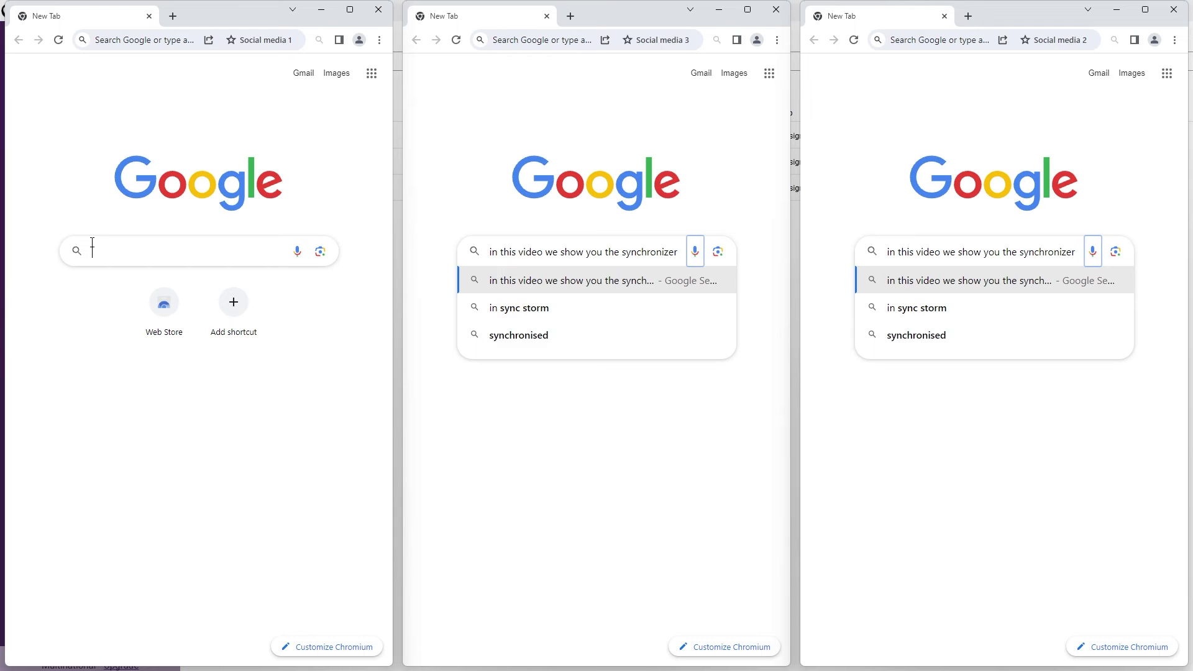
{"action": "left_click", "coordinate": [139, 40]}
{"action": "type", "text": "www"}
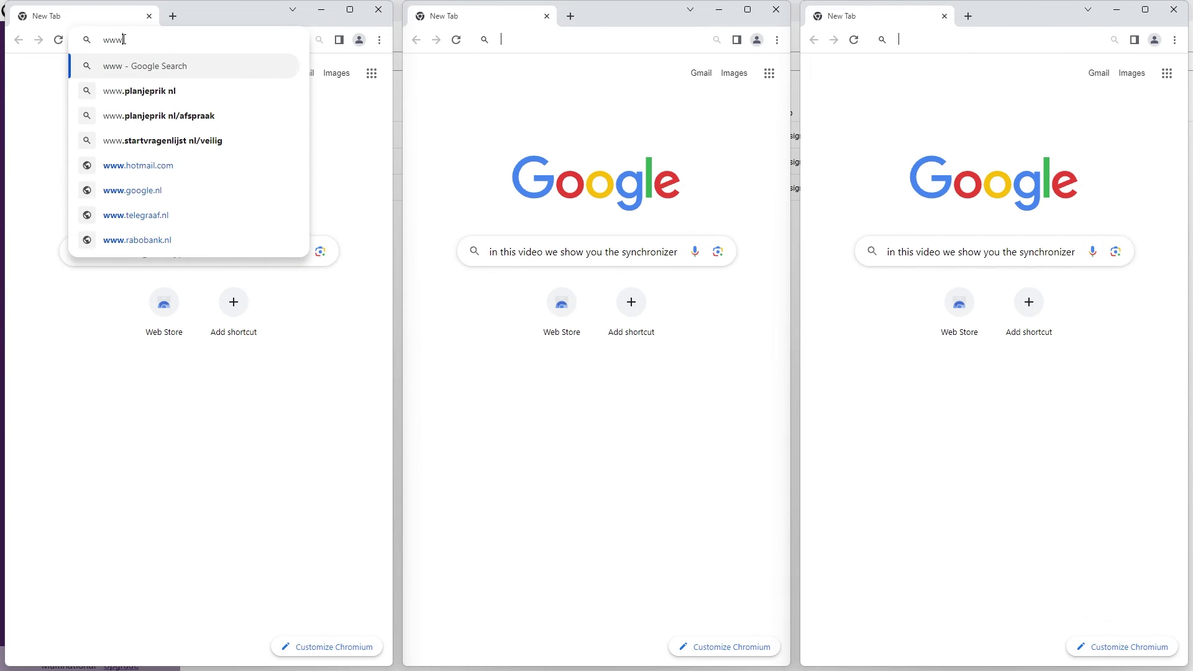
{"action": "type", "text": ".browserleaks.com"}
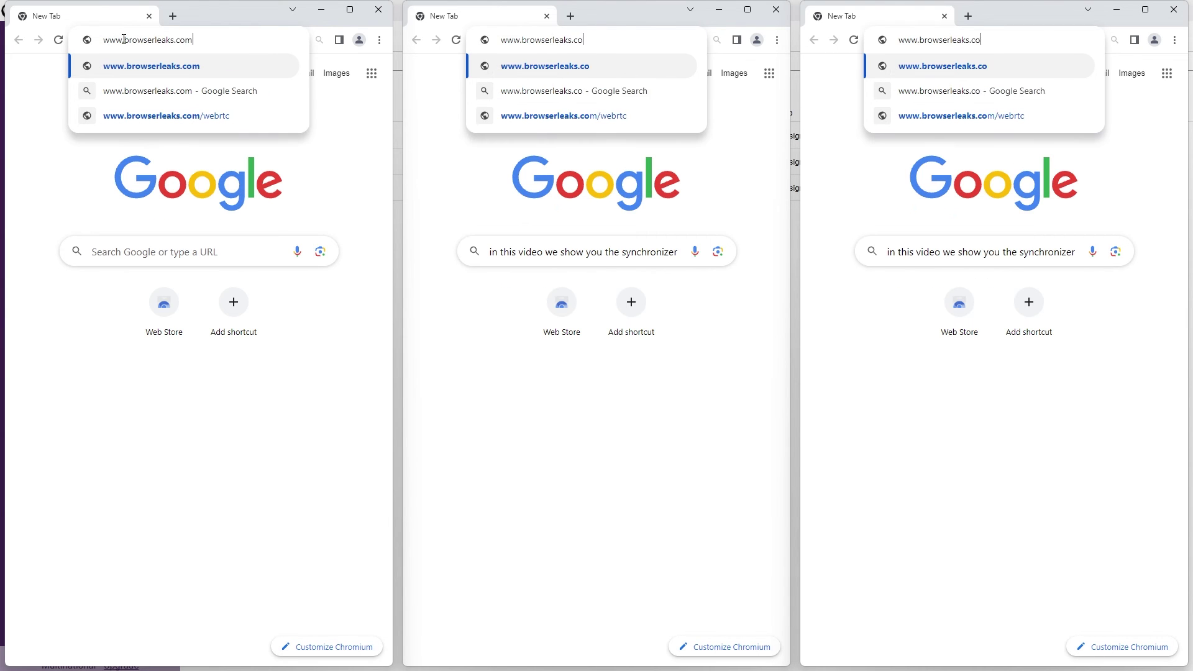
{"action": "key", "text": "Return"}
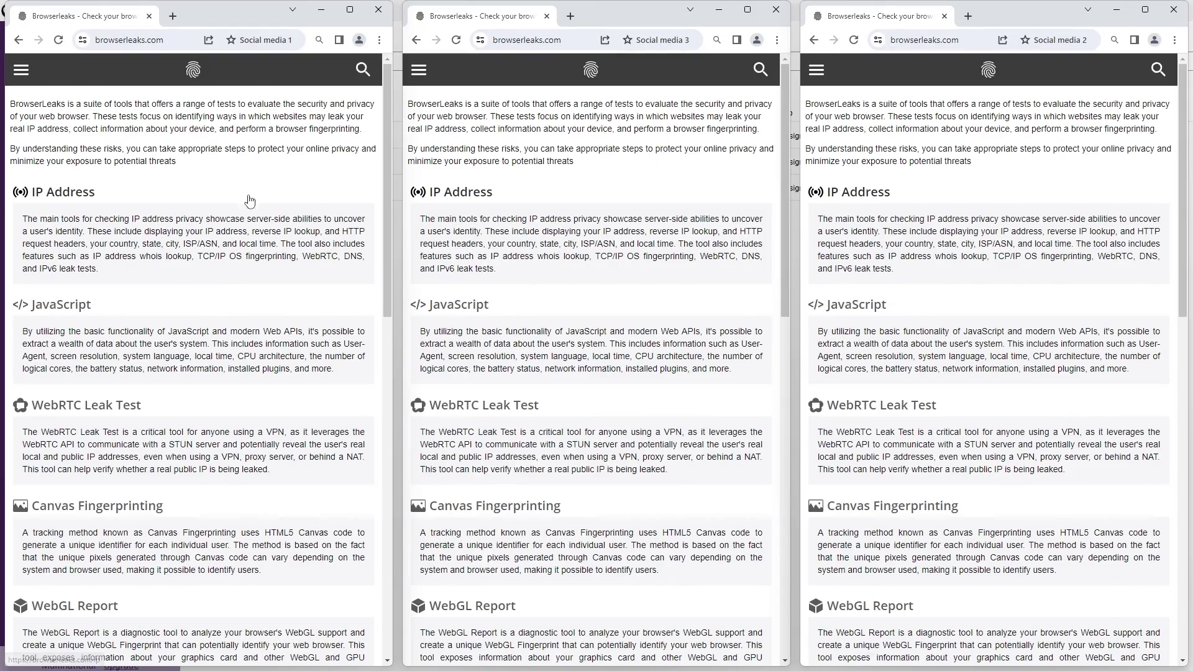
{"action": "scroll", "coordinate": [230, 202], "scroll_direction": "down", "scroll_amount": 1}
{"action": "scroll", "coordinate": [231, 202], "scroll_direction": "down", "scroll_amount": 5}
{"action": "scroll", "coordinate": [231, 202], "scroll_direction": "down", "scroll_amount": 3}
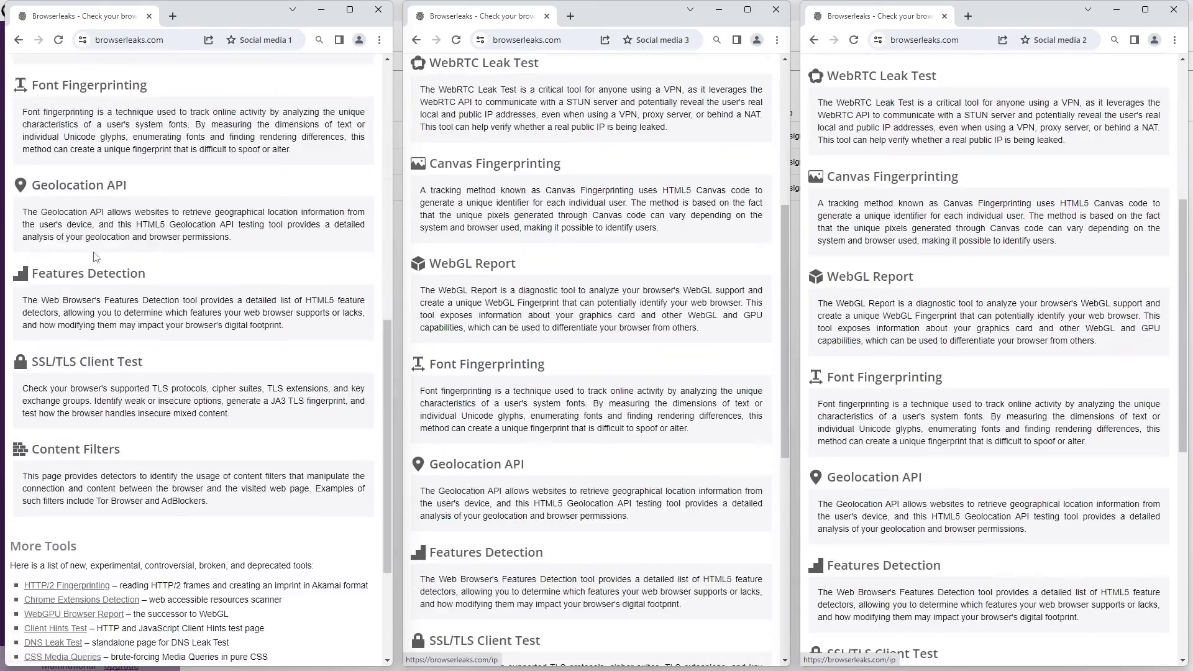
{"action": "scroll", "coordinate": [230, 202], "scroll_direction": "up", "scroll_amount": 4}
{"action": "scroll", "coordinate": [226, 198], "scroll_direction": "up", "scroll_amount": 6}
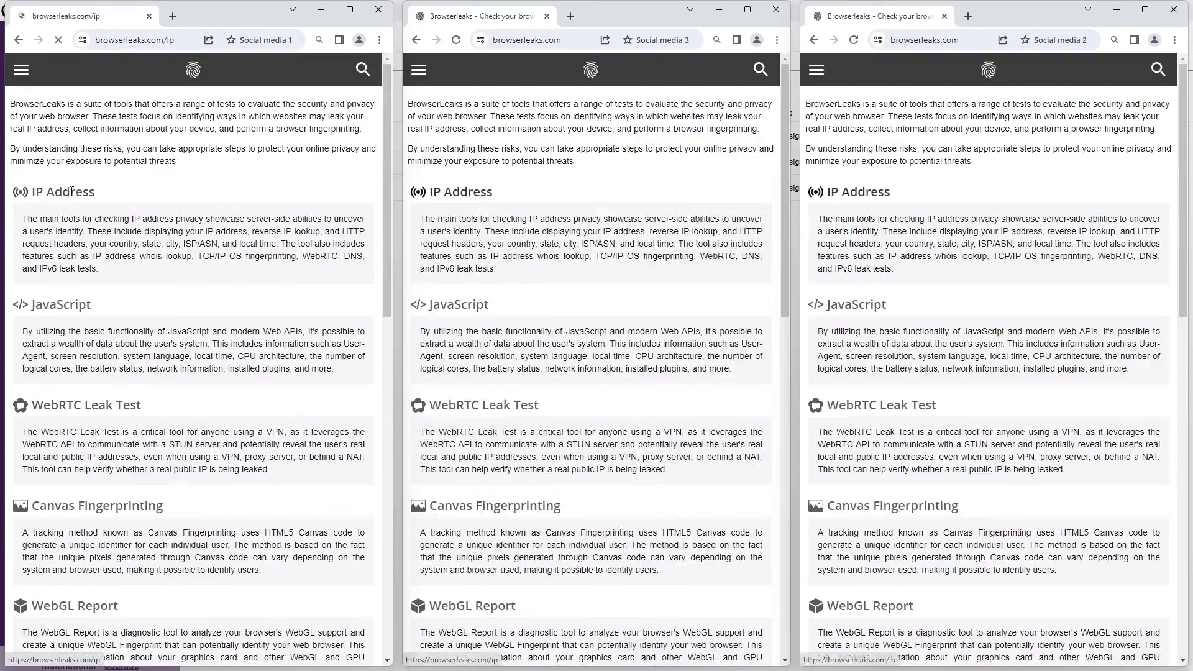
{"action": "left_click", "coordinate": [62, 191]}
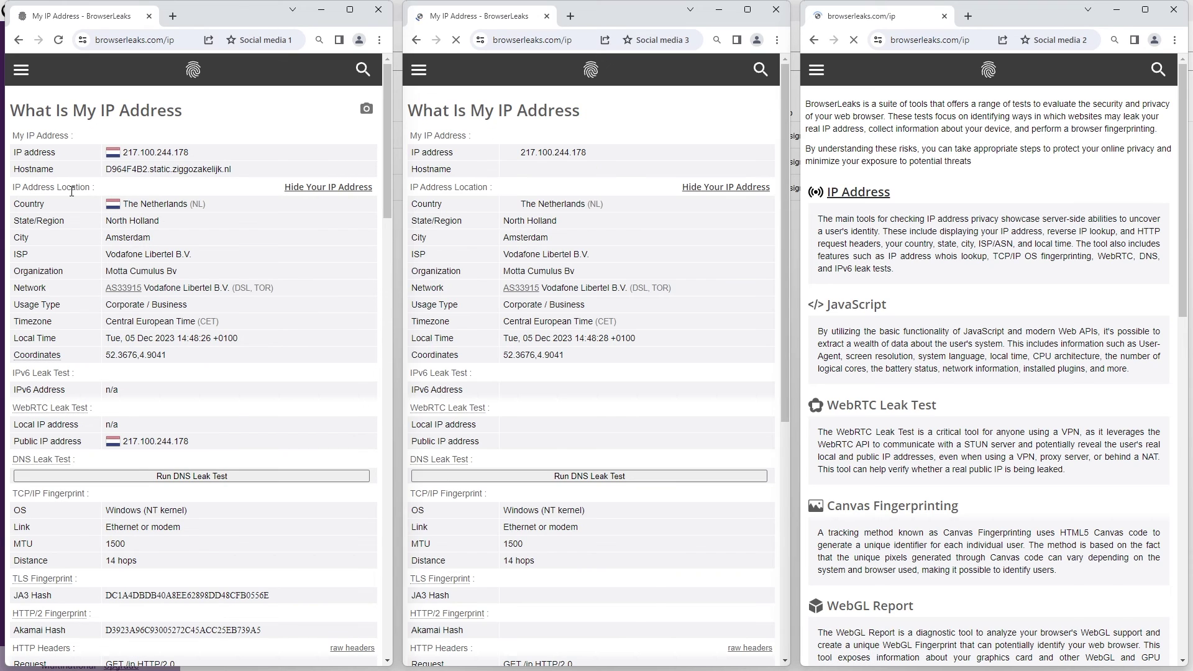
{"action": "scroll", "coordinate": [71, 191], "scroll_direction": "down", "scroll_amount": 5}
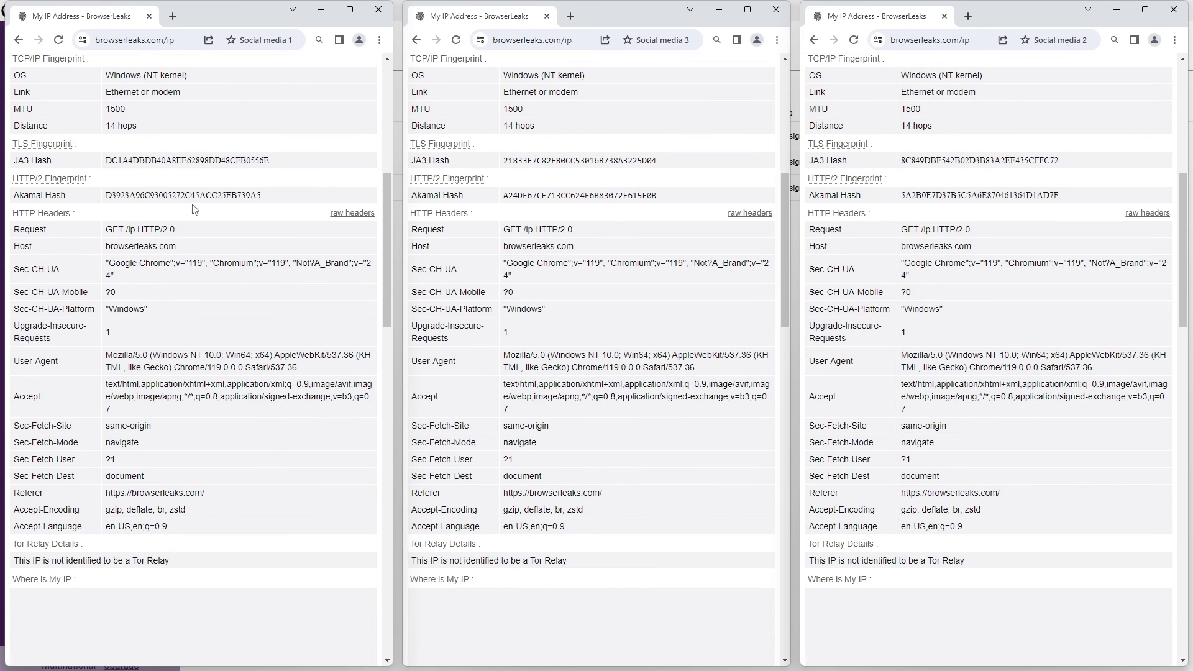